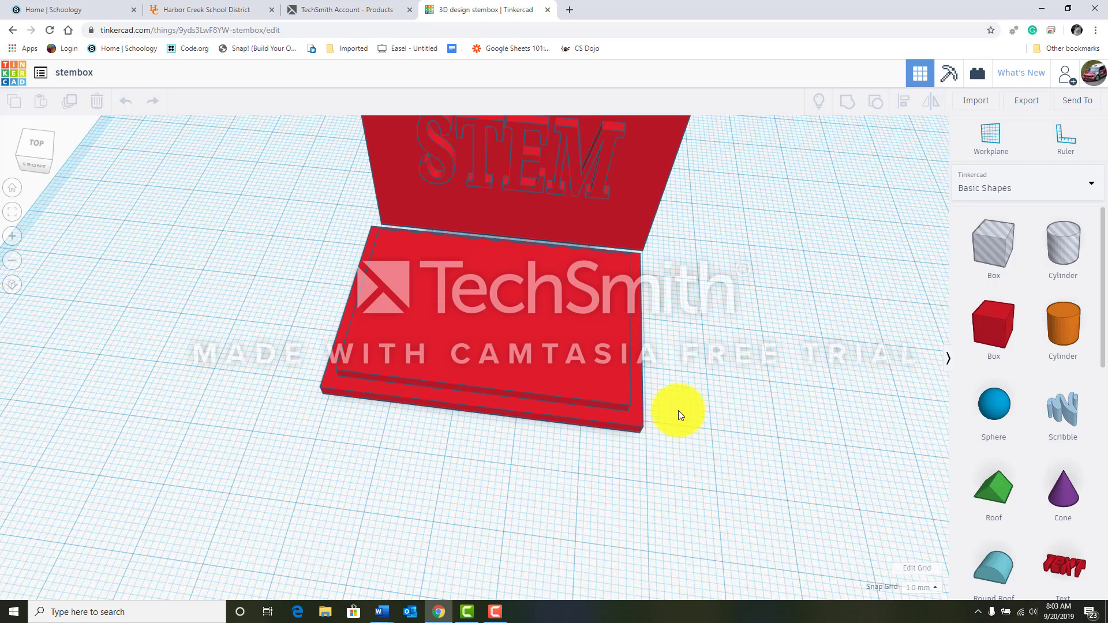
Step: Export everything in the stembox design as an .STL file for 3D printing
right_click_drag(680, 403, 1033, 346)
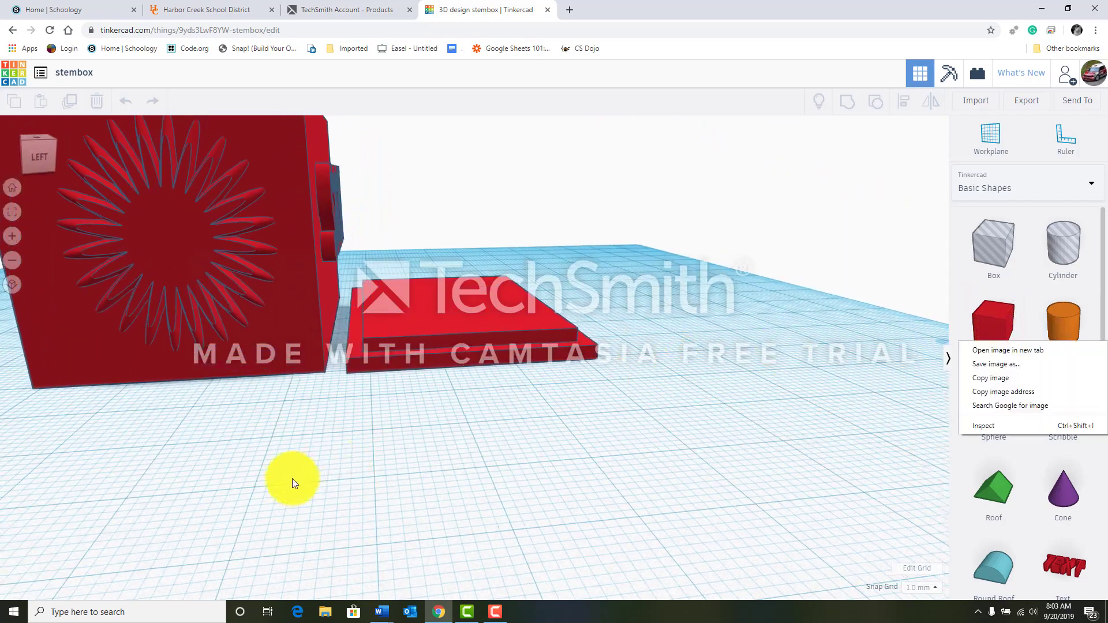
right_click_drag(294, 475, 351, 394)
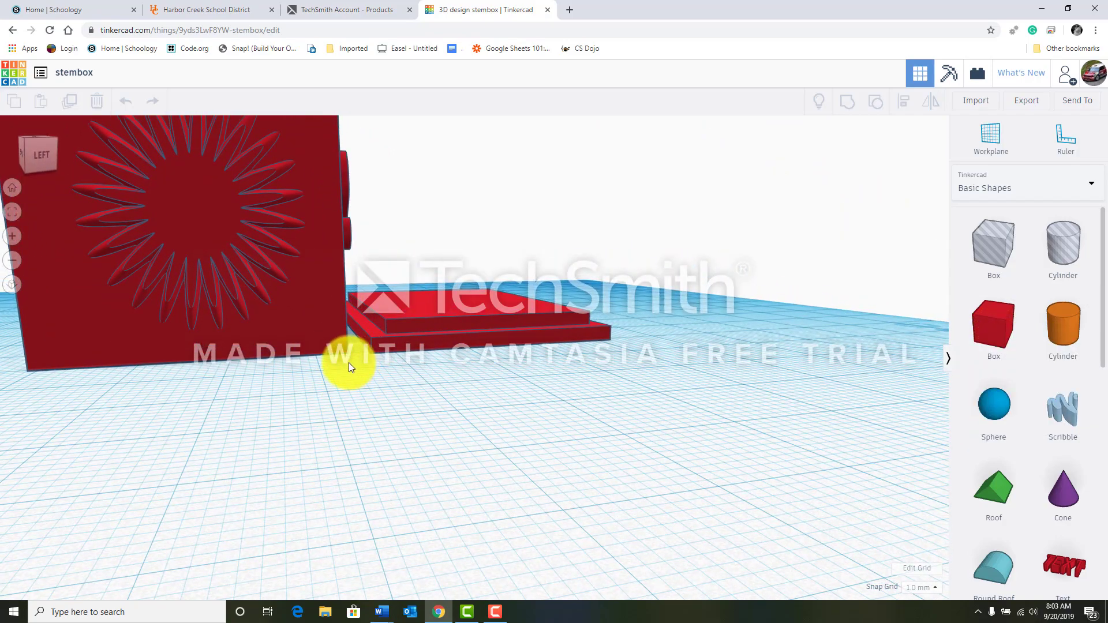
right_click_drag(250, 390, 327, 282)
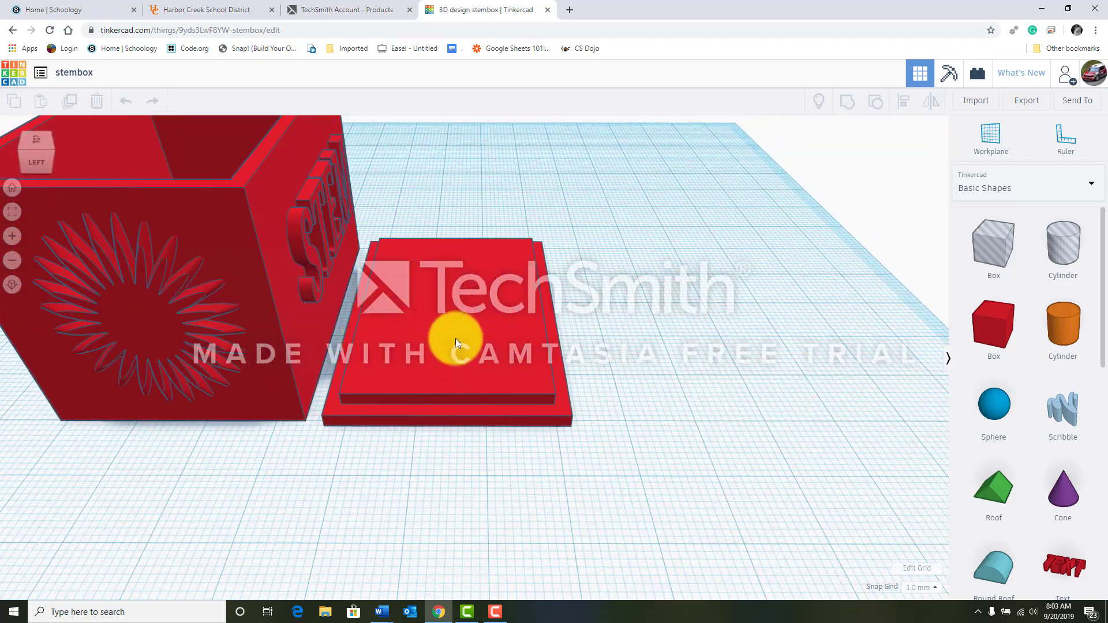
right_click_drag(455, 338, 423, 315)
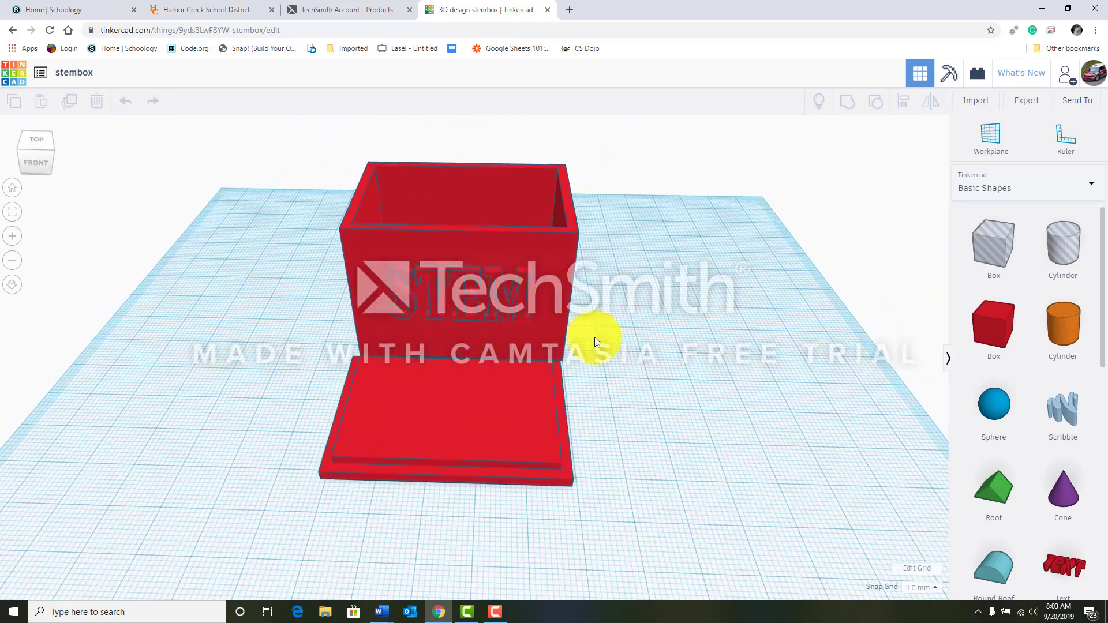
left_click(1022, 102)
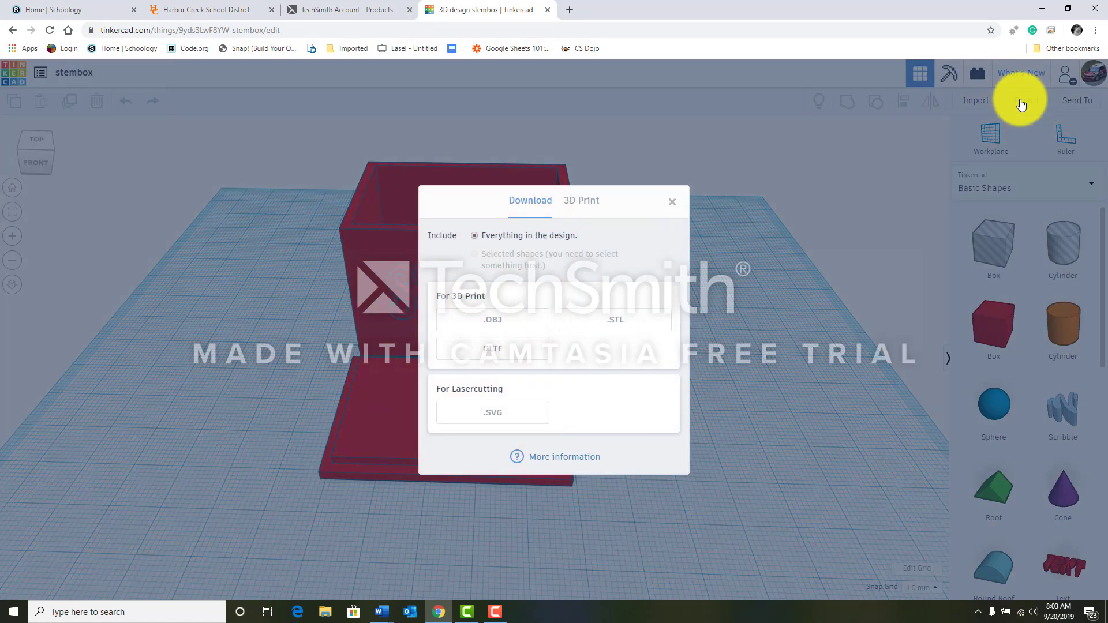
left_click(615, 321)
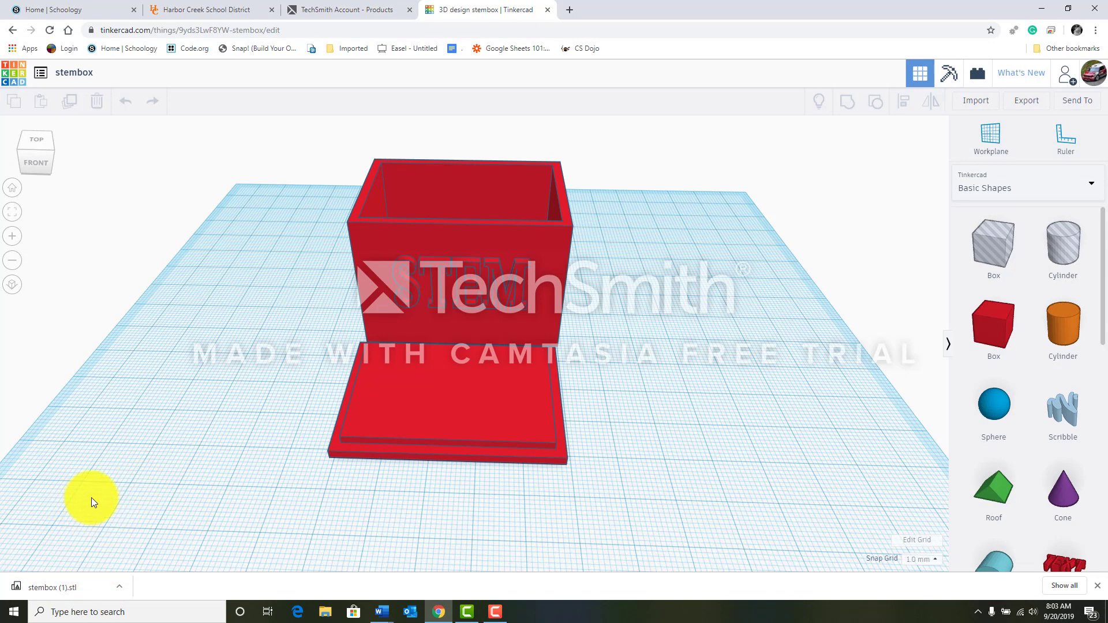
Step: Search Windows for Cura and launch Ultimaker Cura 4.2.1
left_click(125, 614)
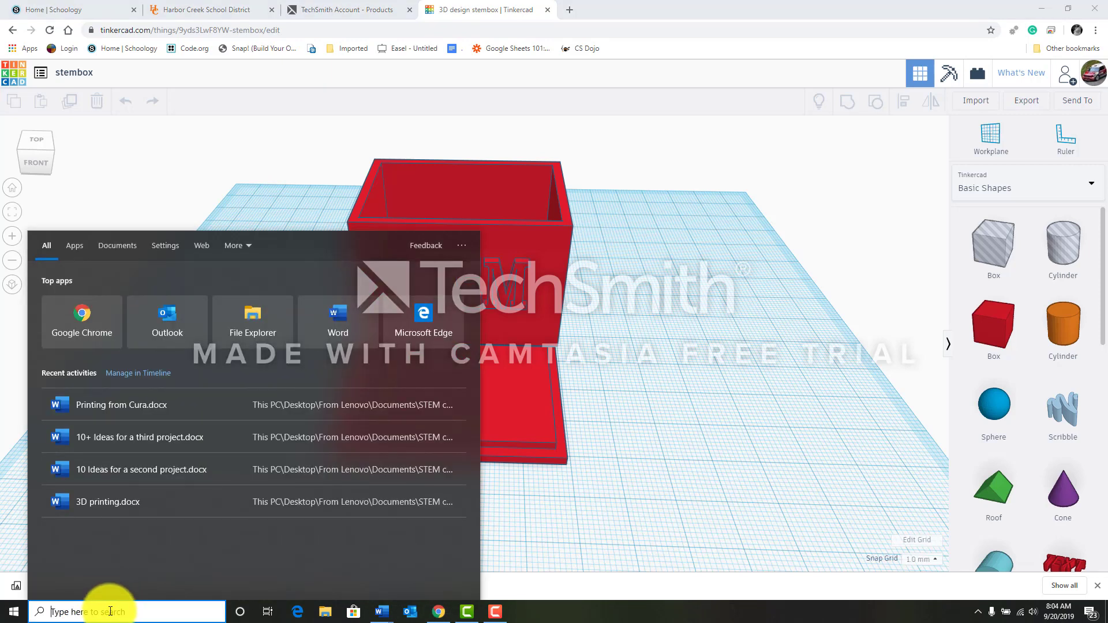
type("cur")
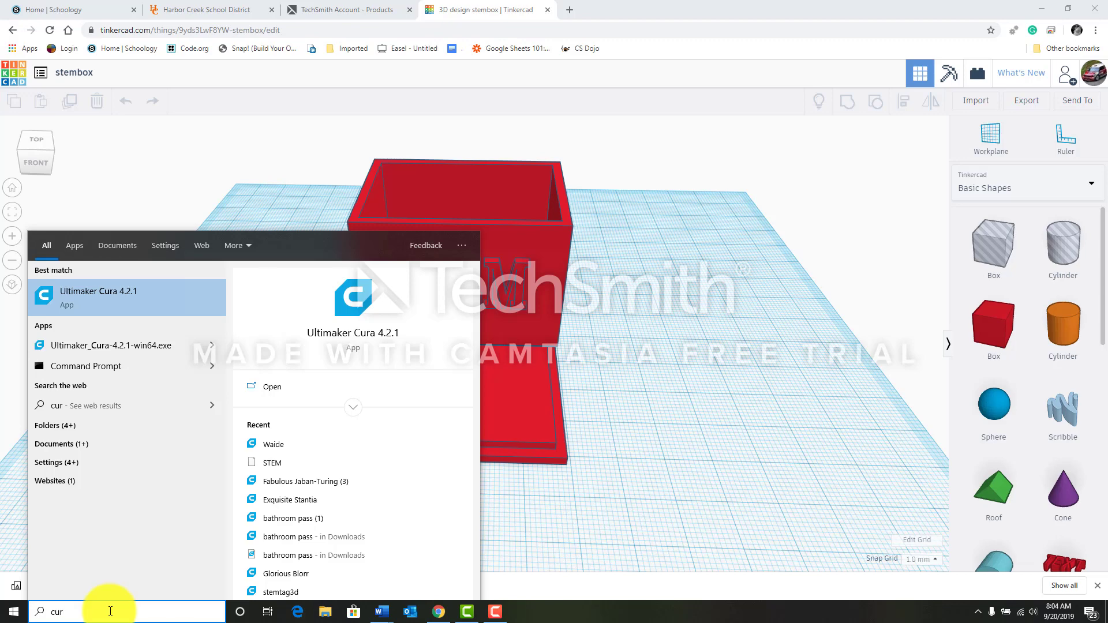
left_click(119, 297)
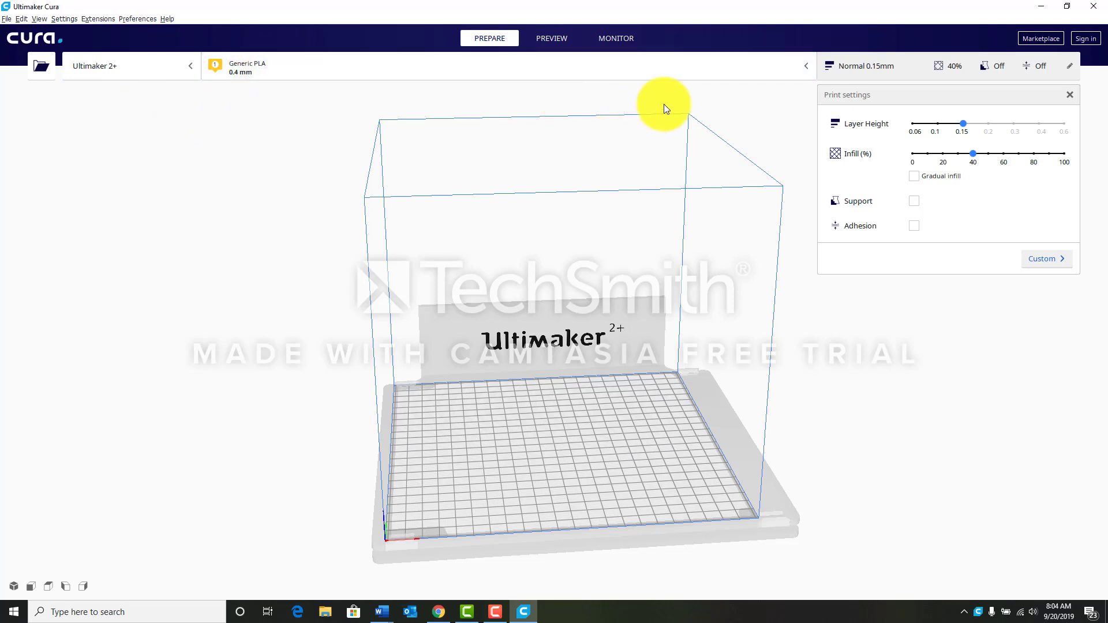
Step: Choose the 0.4 mm nozzle in the printer's material and nozzle configuration
left_click(805, 68)
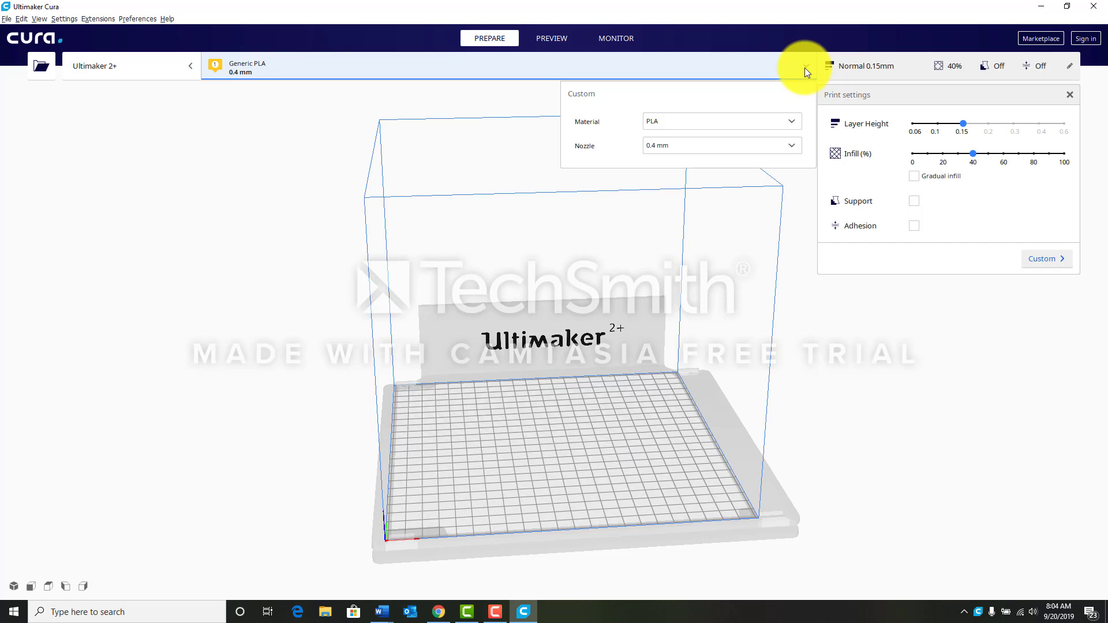
left_click(718, 147)
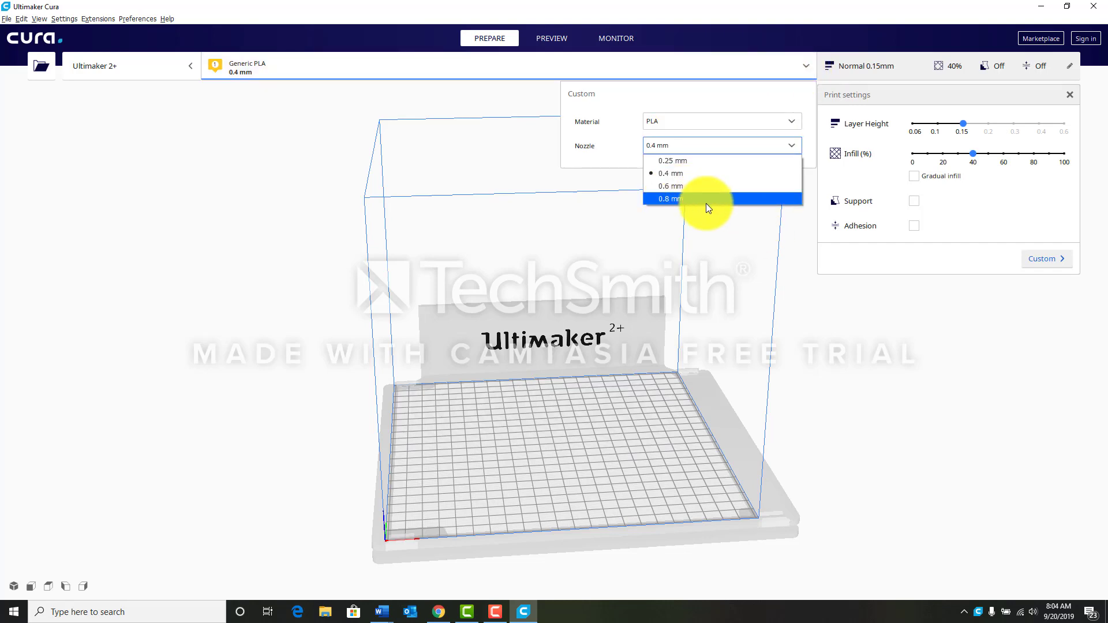
left_click(680, 174)
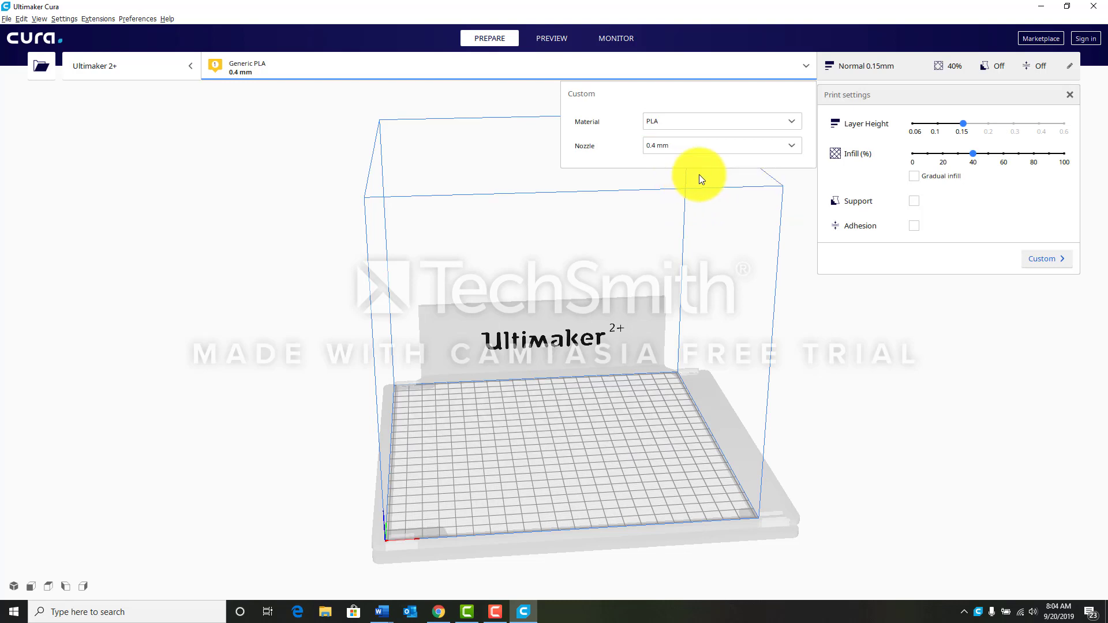
left_click(285, 170)
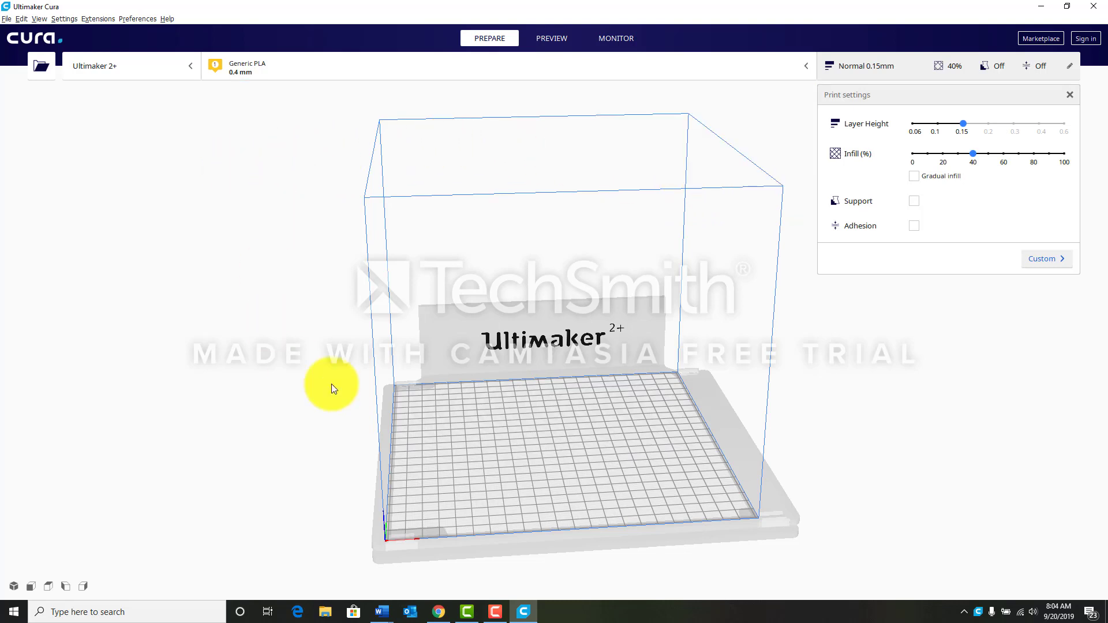
Step: Open the stembox (1) model from the Downloads folder onto the build plate
left_click(9, 19)
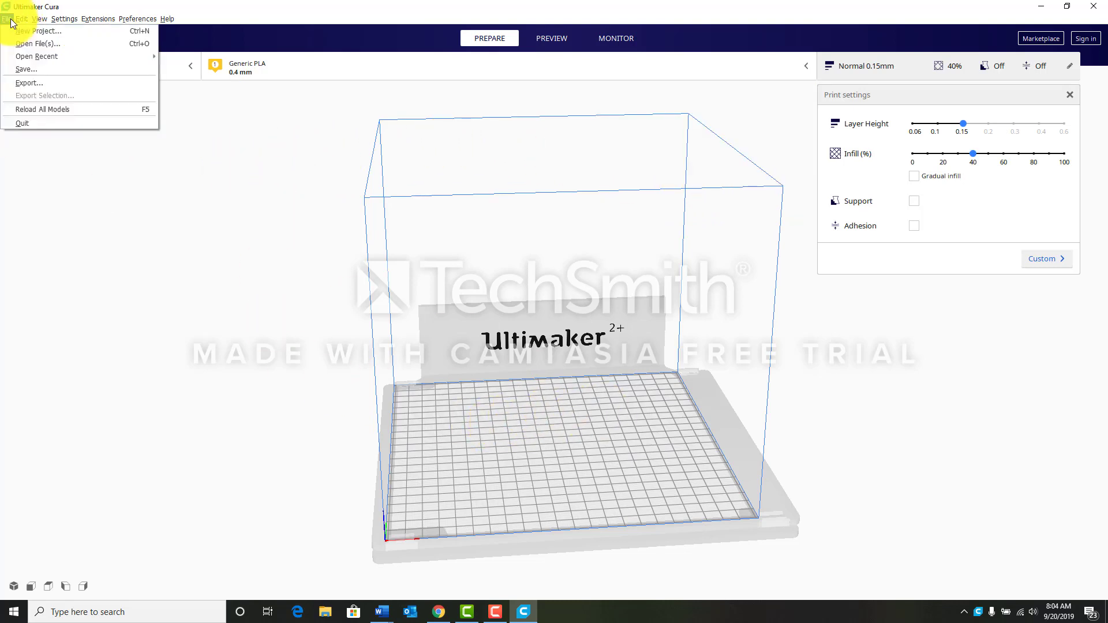
left_click(39, 43)
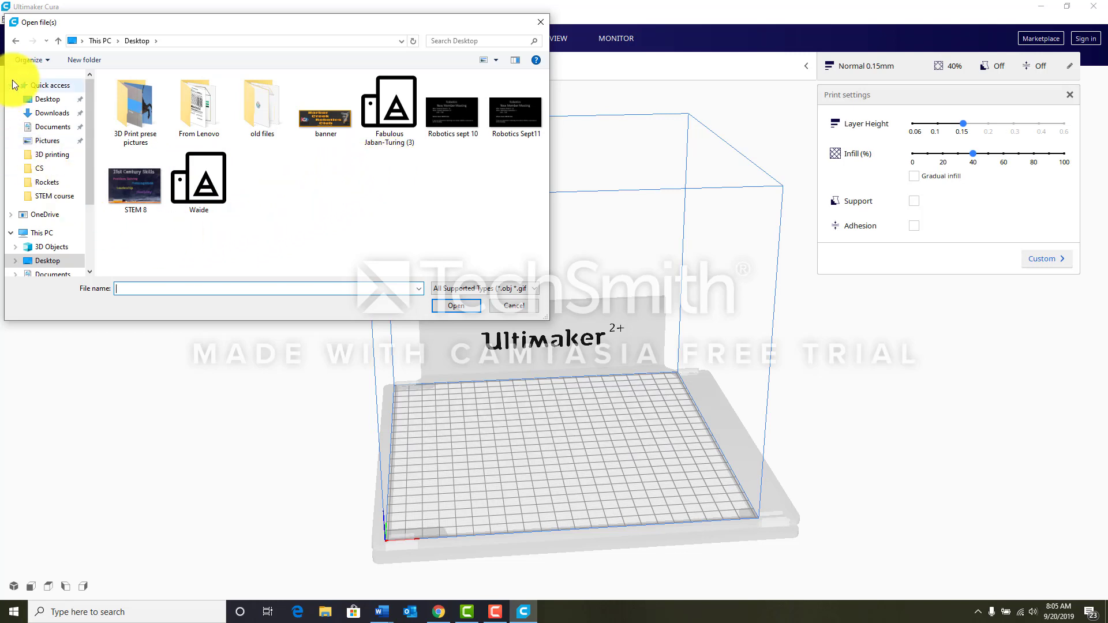
left_click(51, 115)
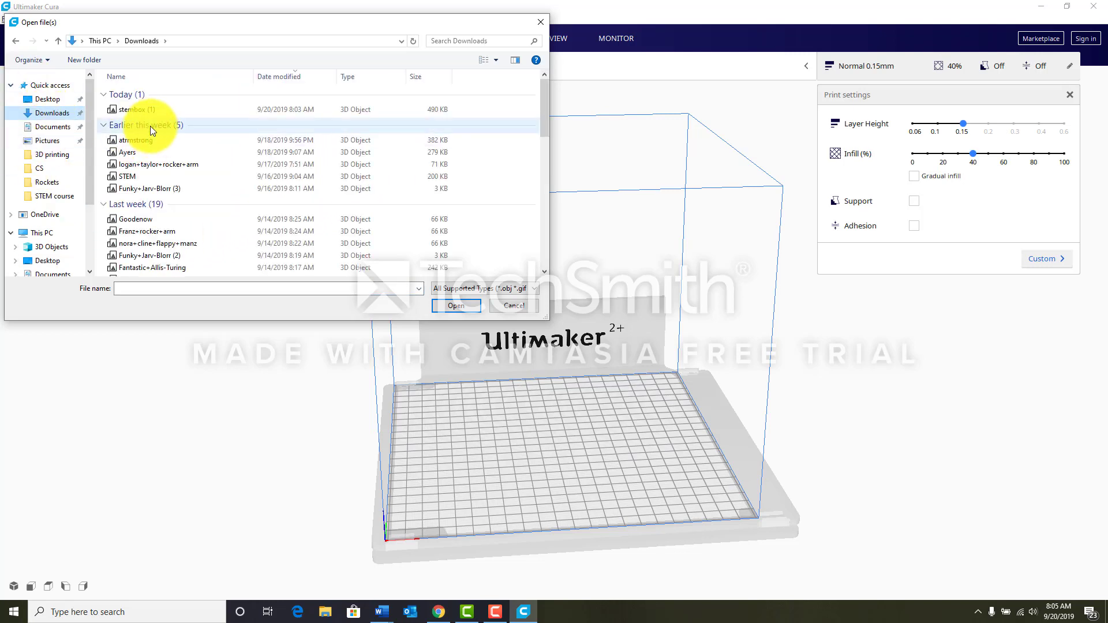
left_click(133, 109)
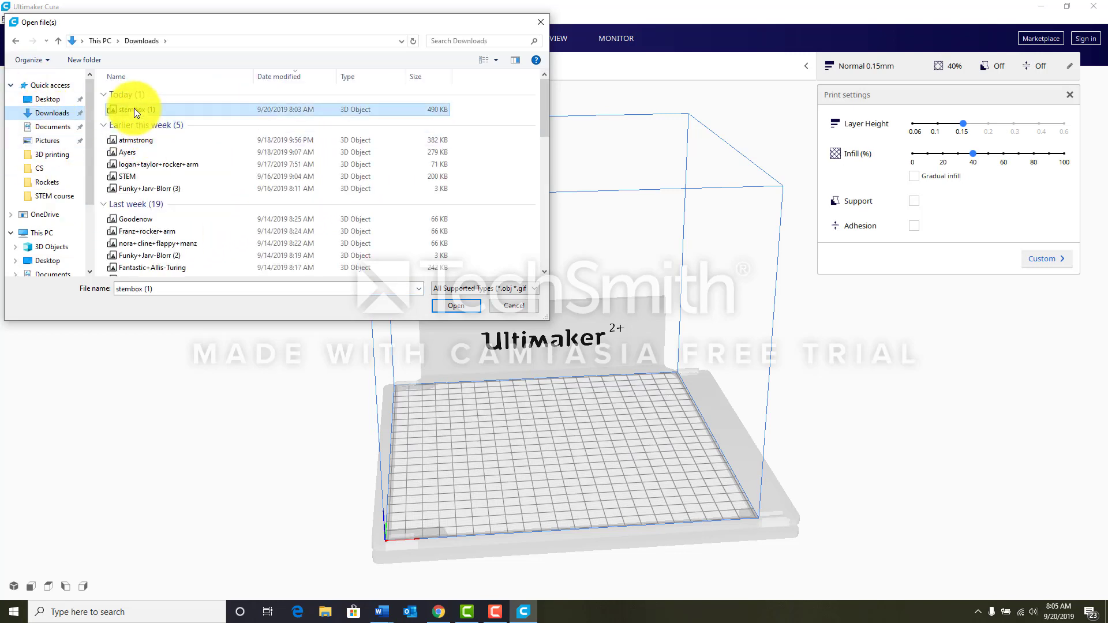
left_click(451, 305)
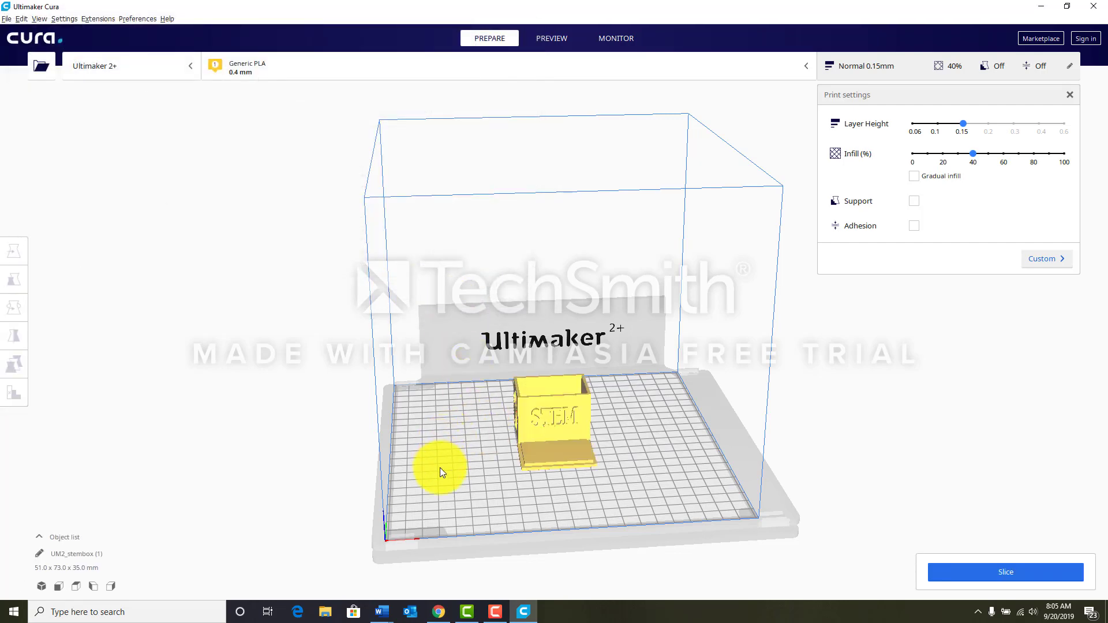
Step: Slice the STEM box model with the current print settings
right_click_drag(446, 448, 412, 465)
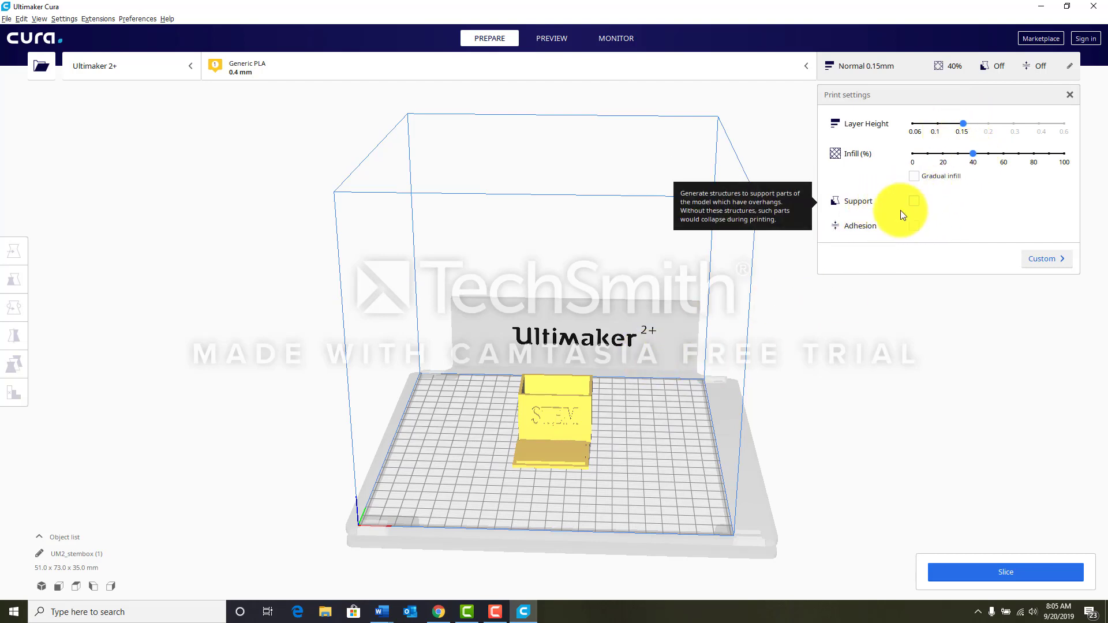
right_click_drag(465, 496, 617, 466)
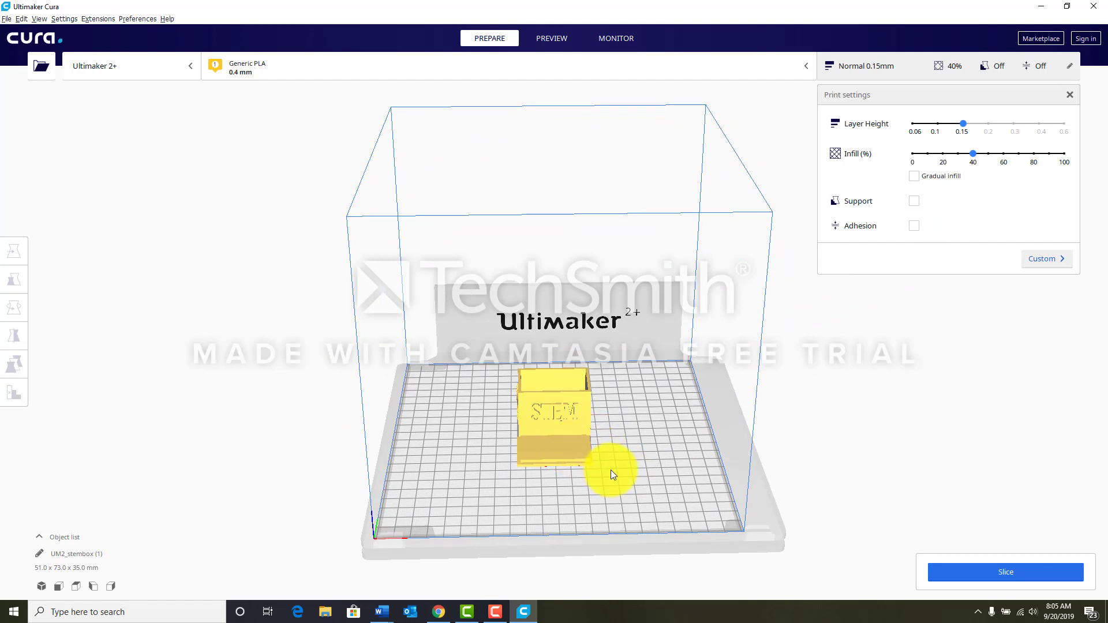
left_click(988, 576)
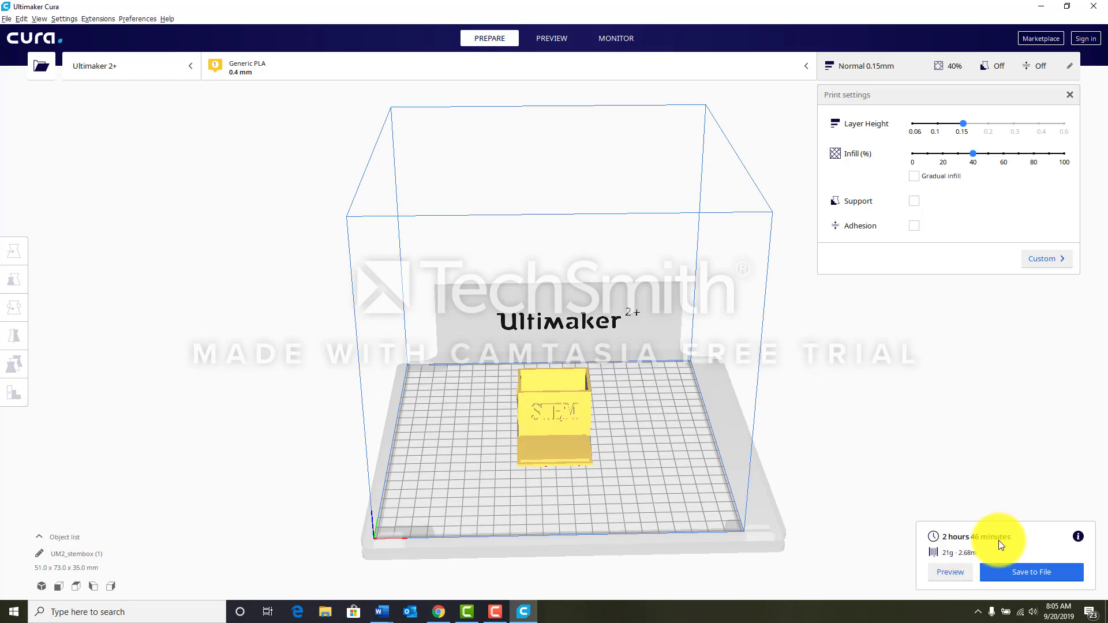
Step: Save the sliced model to the Desktop as a G-code file named stembox (1), without the UM2_ prefix
right_click_drag(606, 478, 581, 335)
scroll(666, 407, "down", 3)
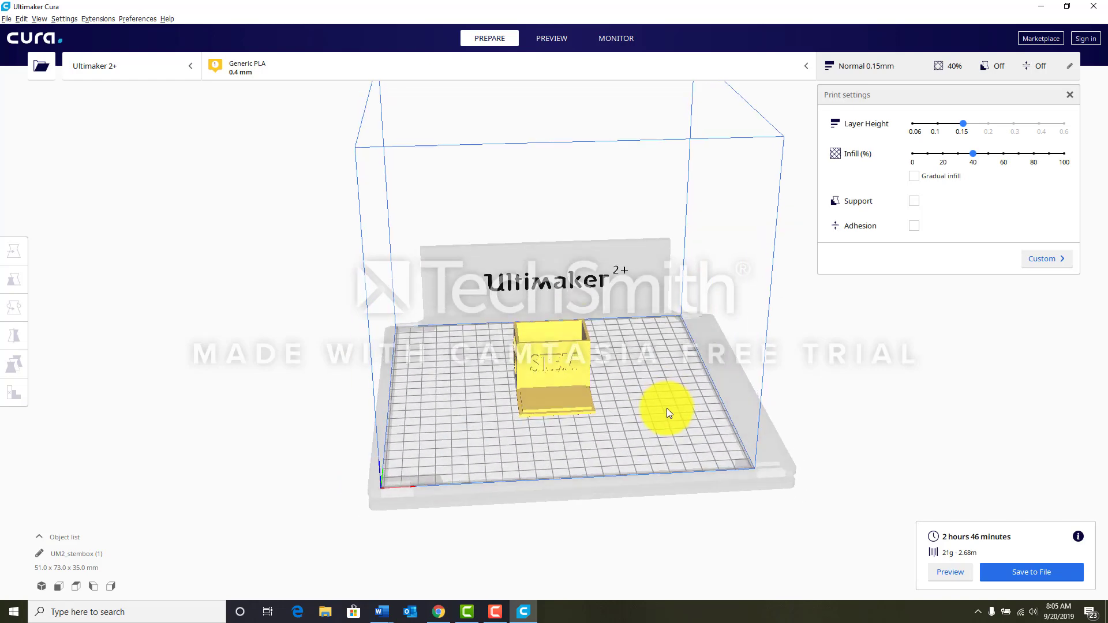
scroll(645, 396, "up", 10)
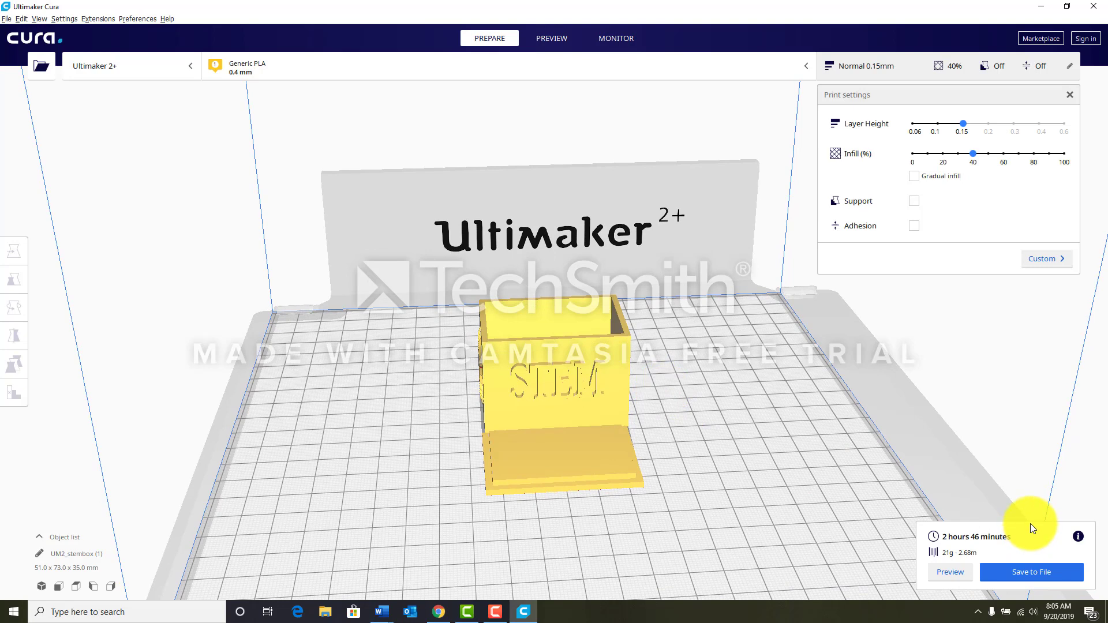
left_click(1019, 572)
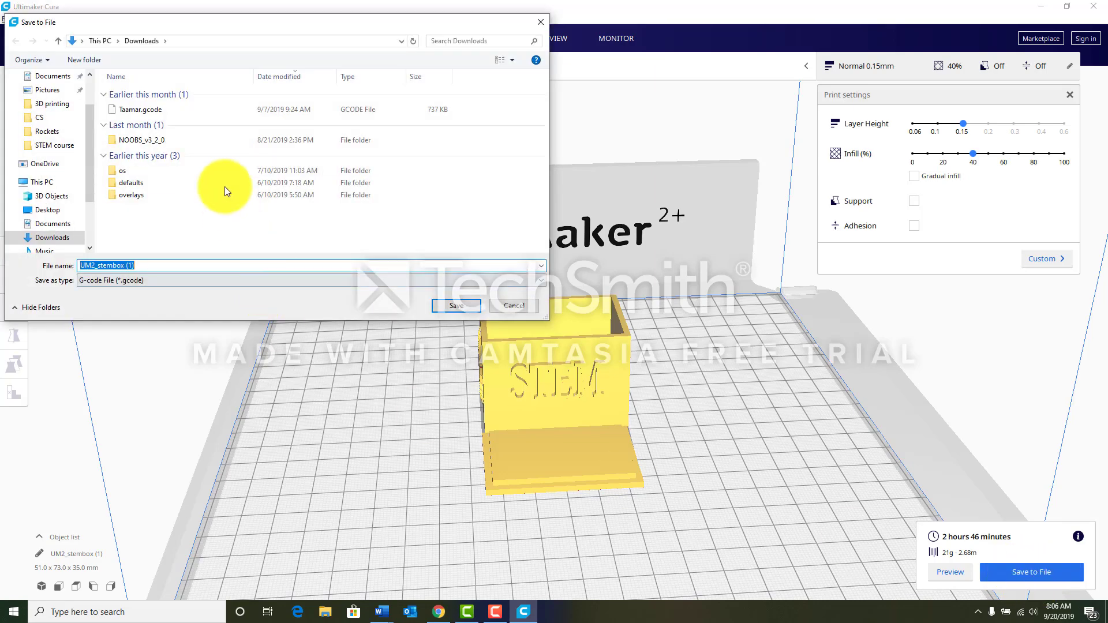
left_click(53, 211)
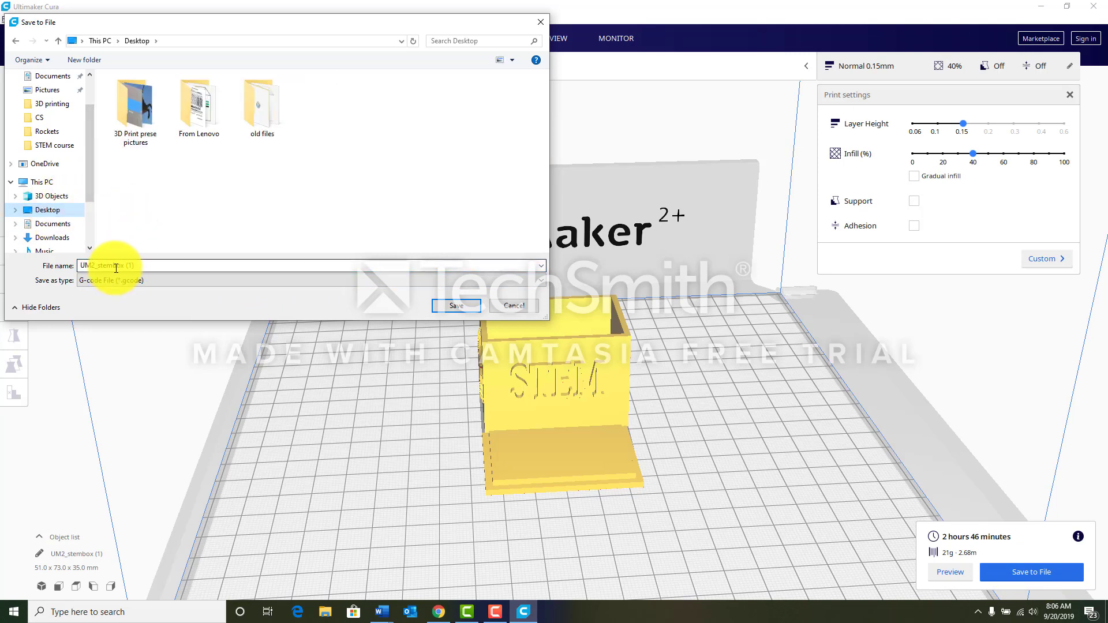
left_click(92, 267)
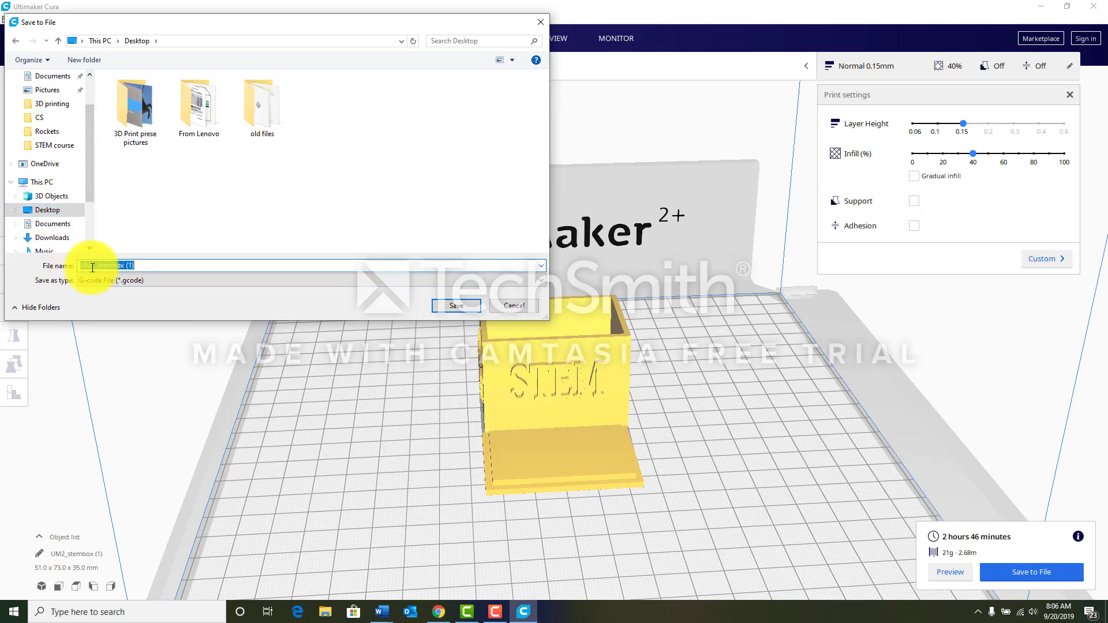
left_click_drag(99, 266, 74, 270)
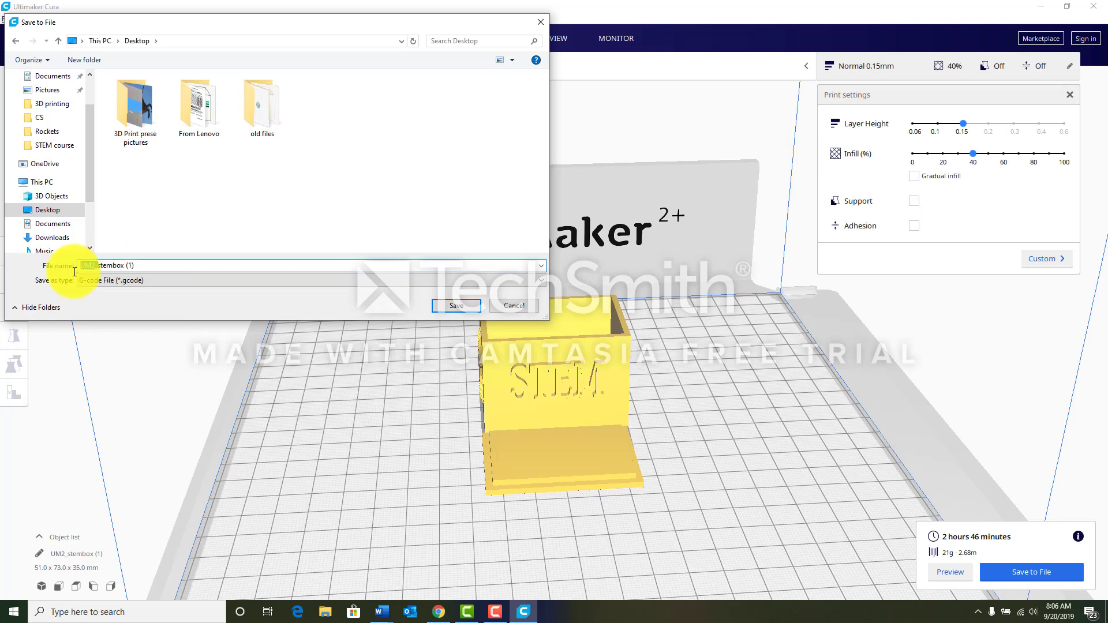
key("BackSpace")
left_click(139, 269)
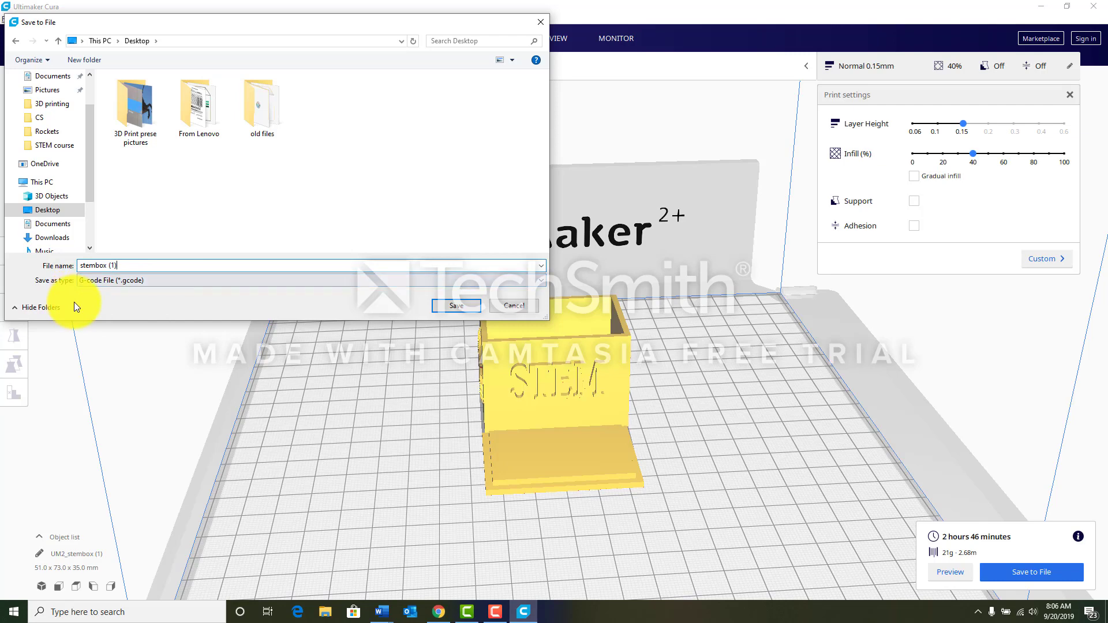
left_click(439, 310)
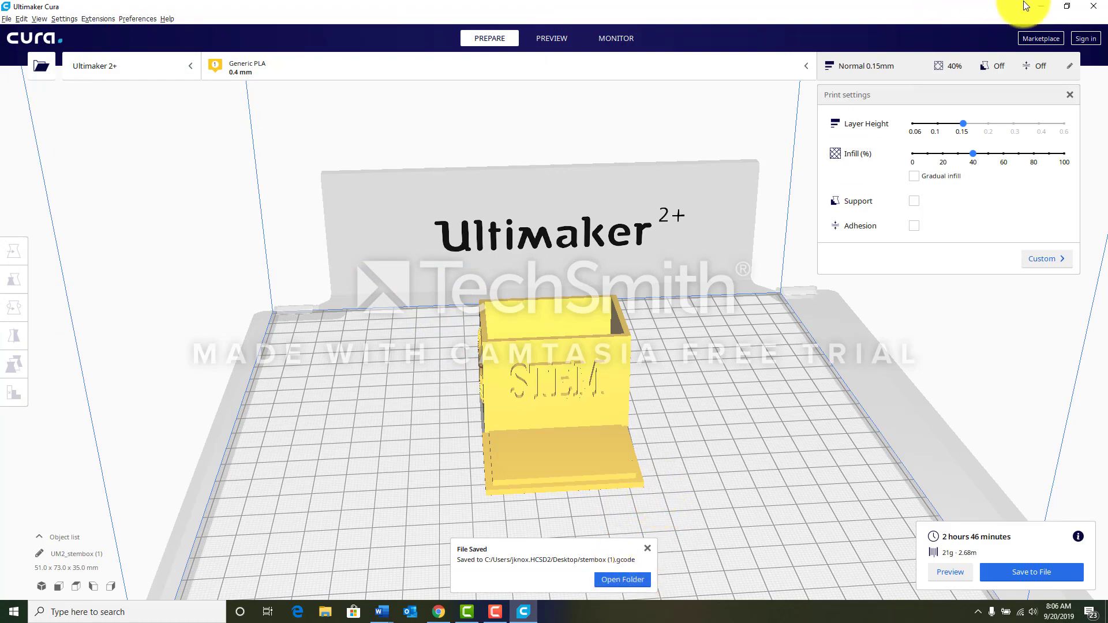
Step: Minimize the open windows and move the stembox (1).gcode file to an empty area in the middle of the desktop
left_click(1045, 9)
left_click(1042, 8)
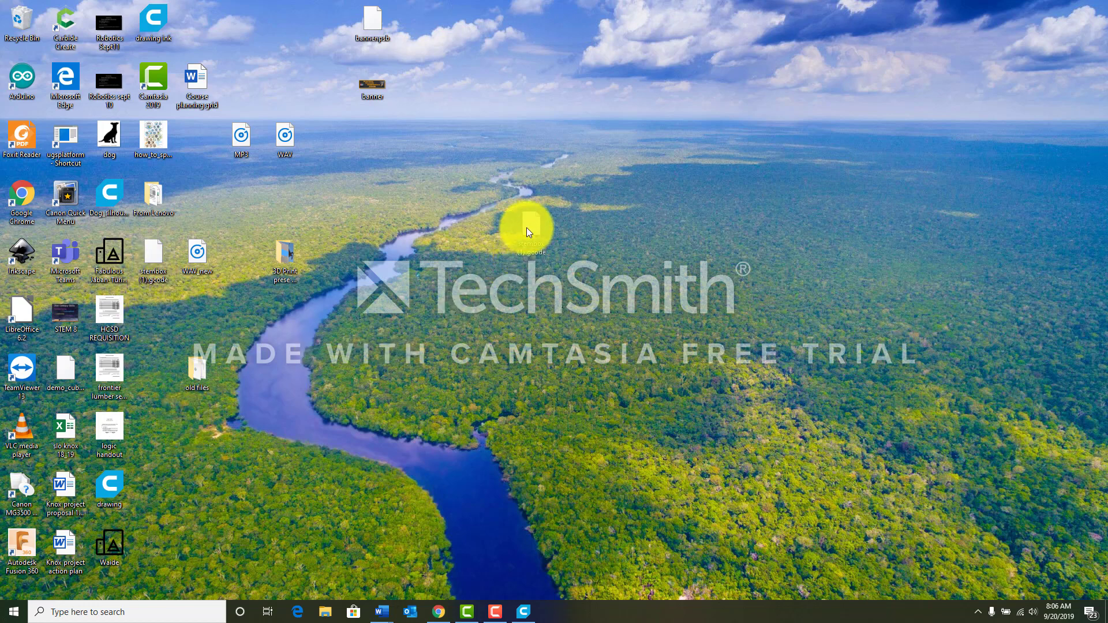
left_click_drag(527, 228, 532, 242)
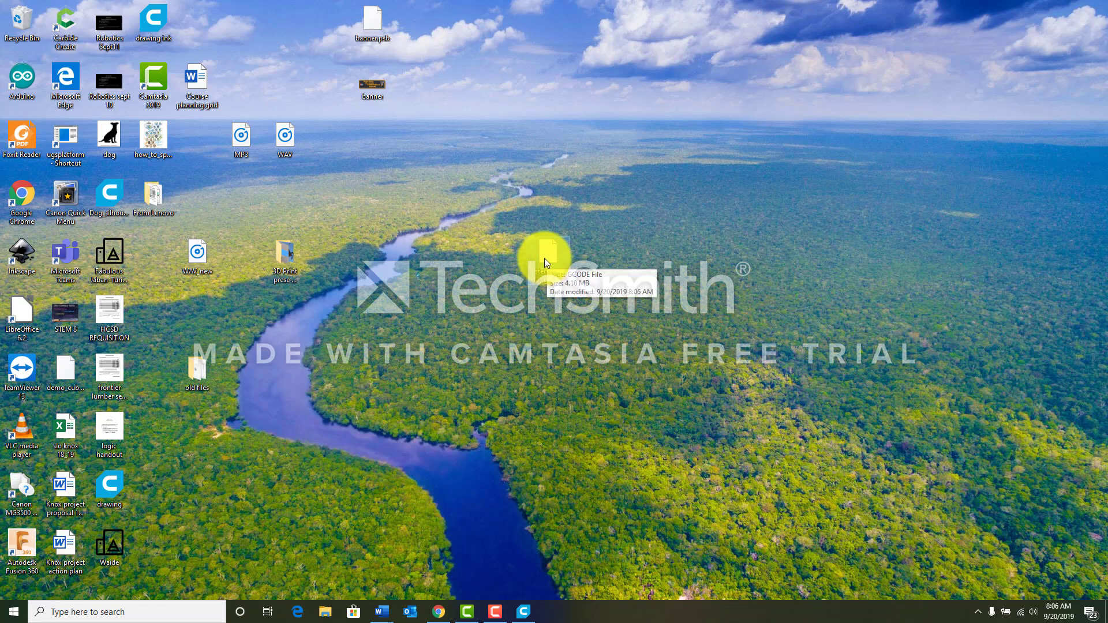
Step: Open the stembox (1).gcode file with Notepad, without making it the default app
right_click(544, 255)
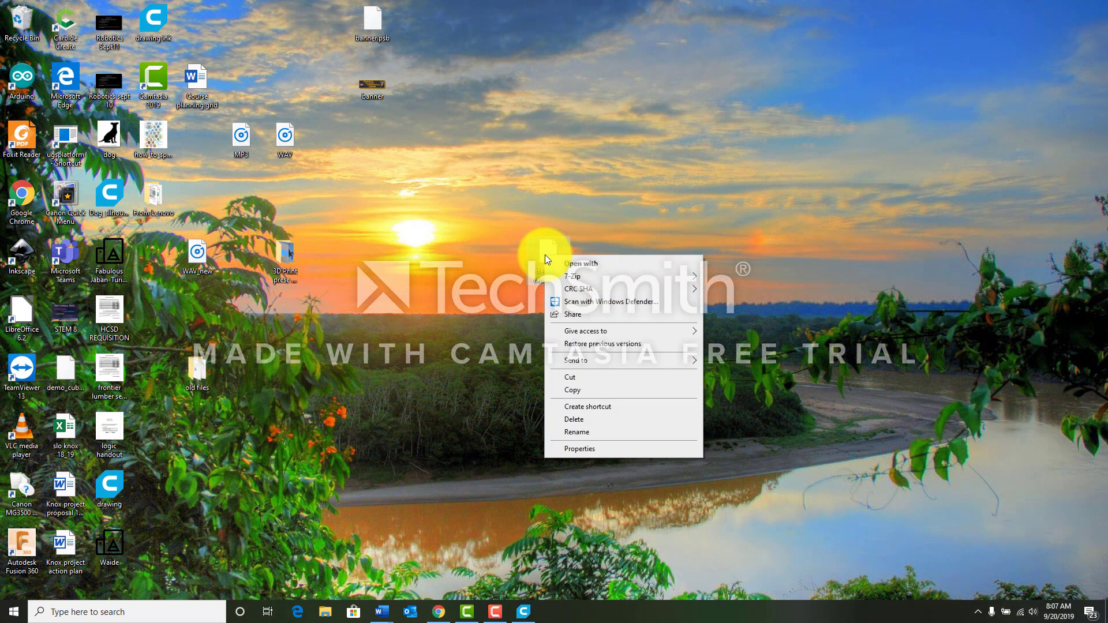
left_click(577, 267)
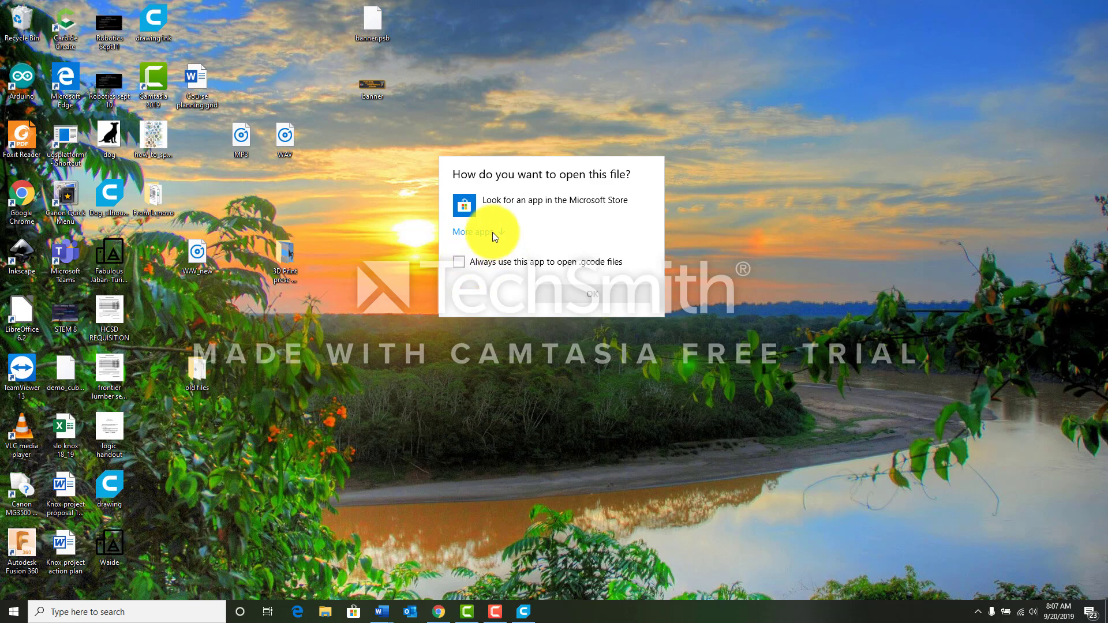
left_click(493, 232)
left_click(503, 286)
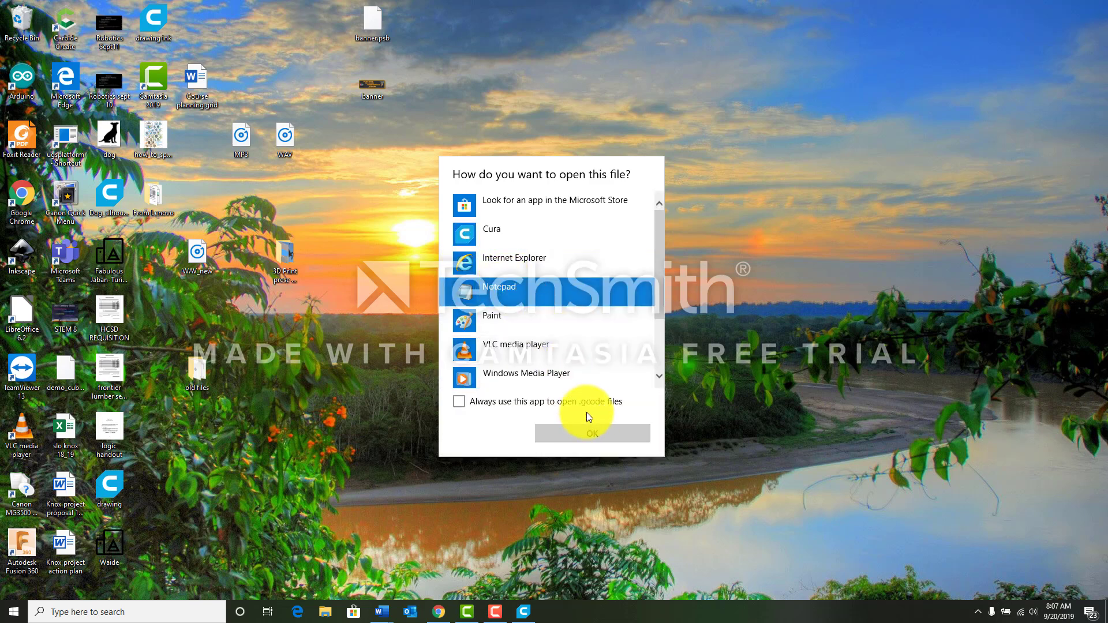
left_click(584, 434)
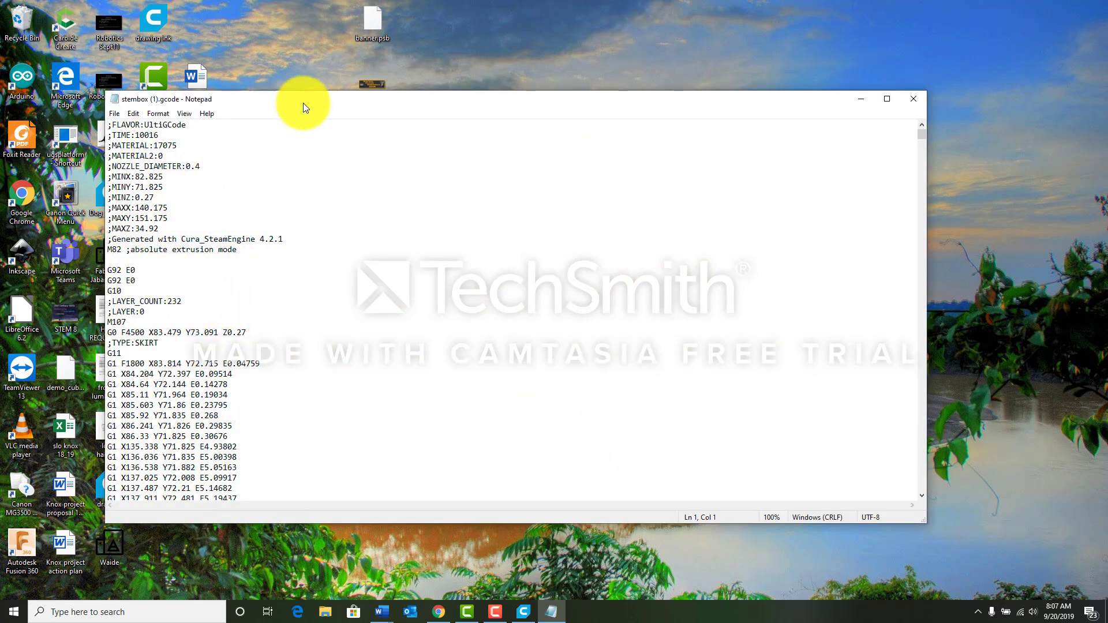
Step: Examine the header, skirt and inner-wall movement commands in the stembox (1).gcode file, and close Notepad
left_click_drag(302, 103, 469, 58)
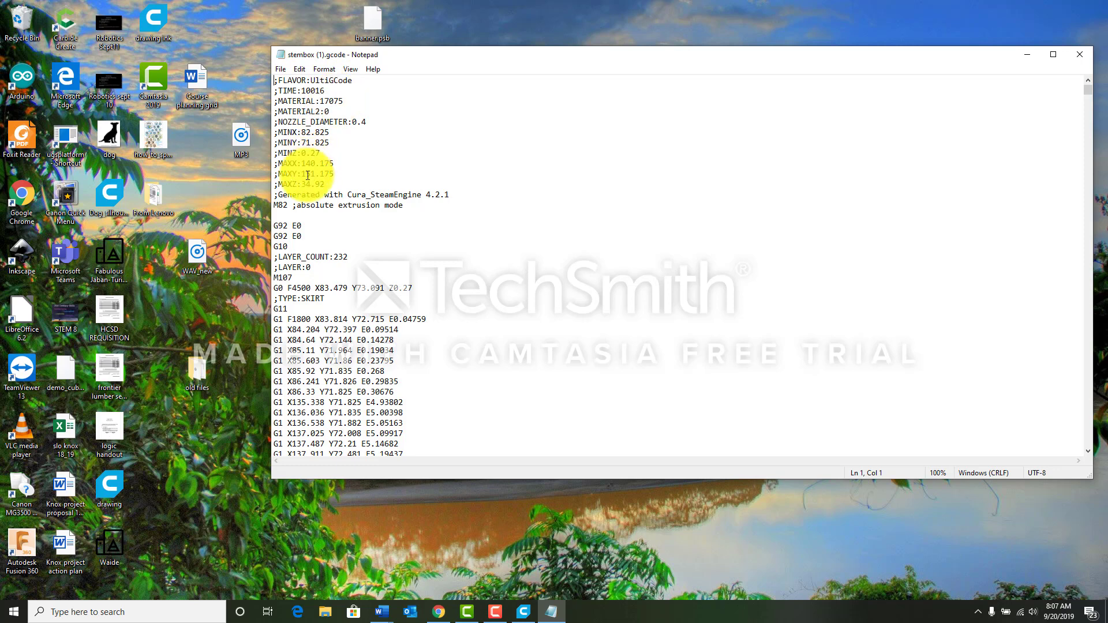
scroll(328, 255, "down", 3)
scroll(328, 255, "down", 4)
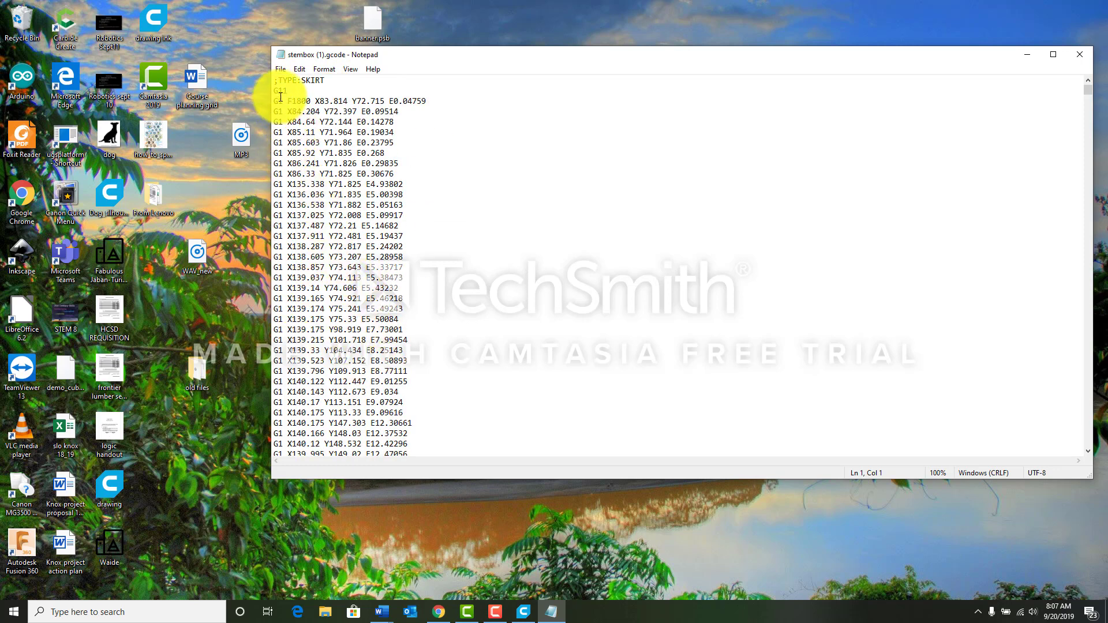
scroll(288, 138, "up", 2)
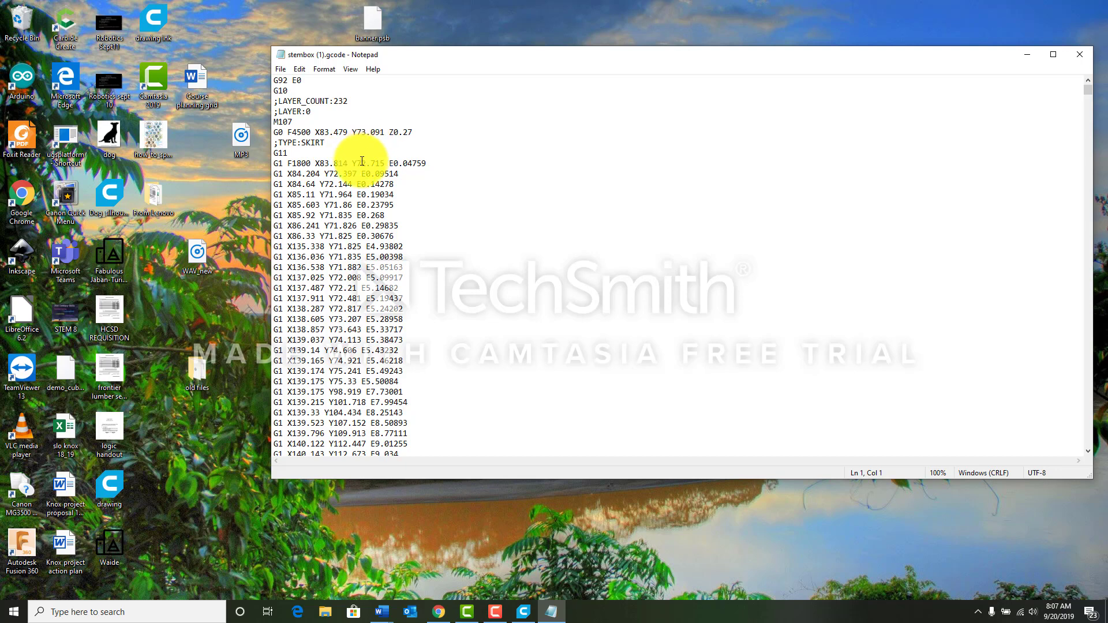
scroll(305, 225, "down", 3)
scroll(305, 225, "down", 20)
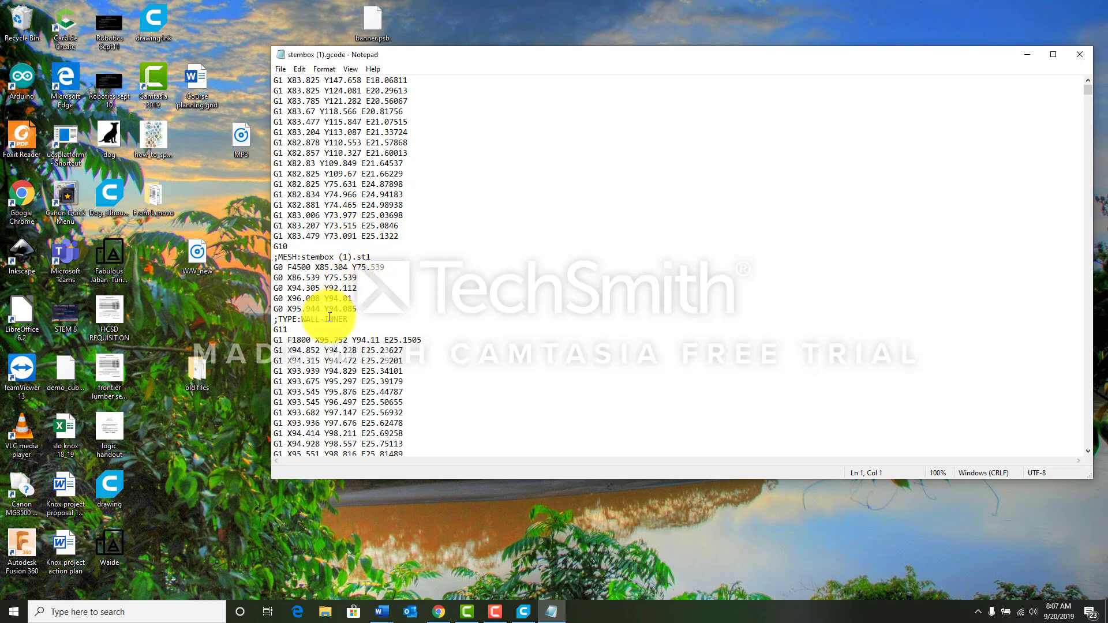
scroll(305, 368, "down", 2)
scroll(304, 368, "down", 1)
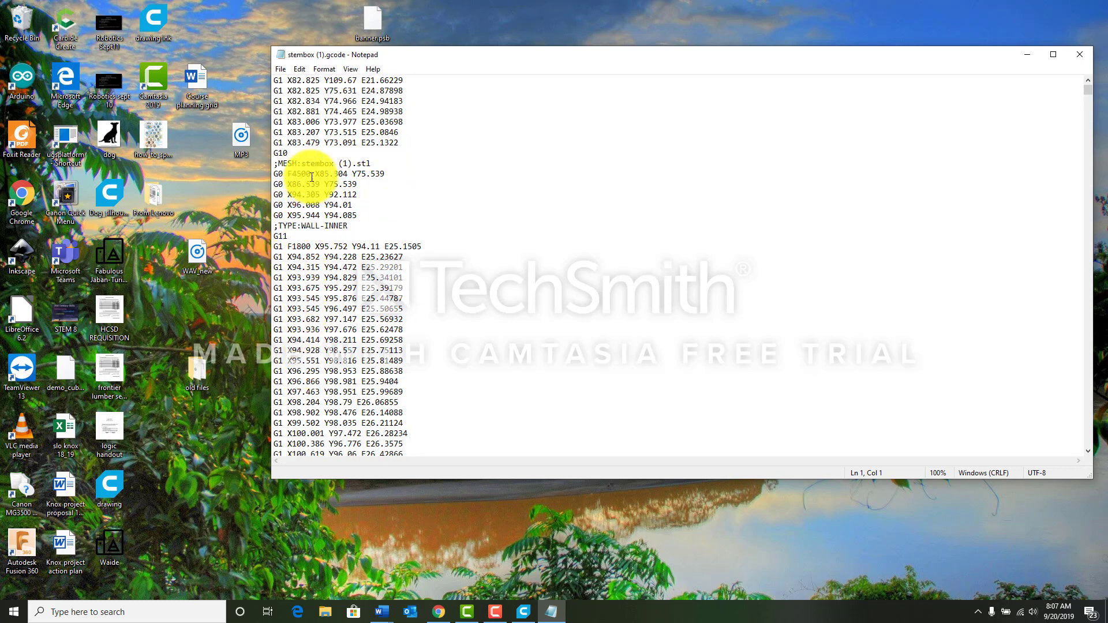
scroll(299, 308, "down", 9)
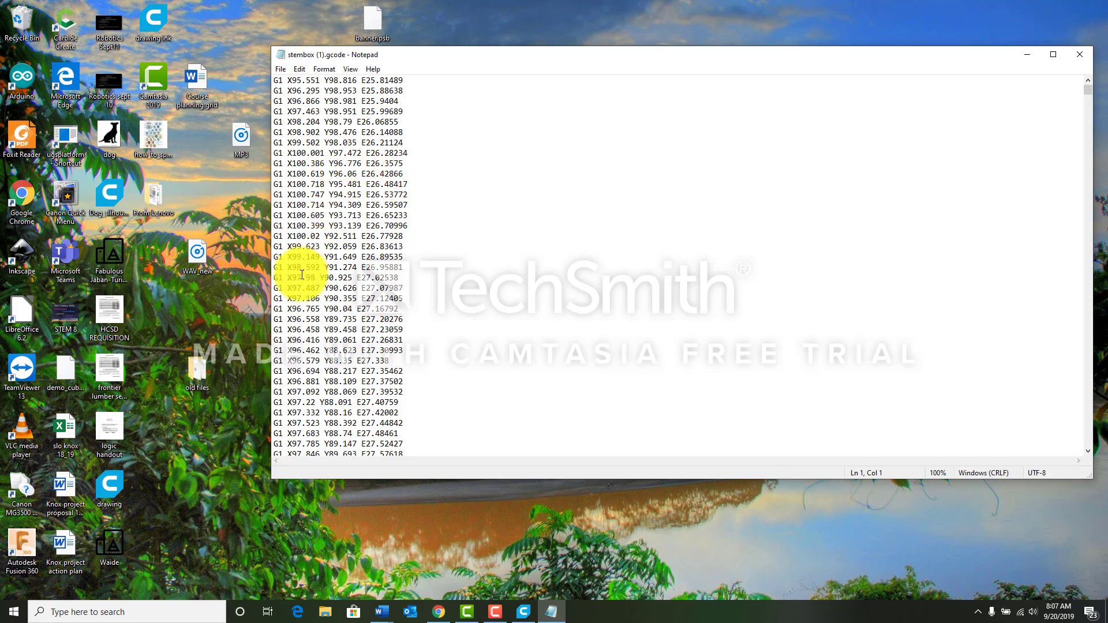
scroll(306, 262, "down", 19)
scroll(328, 259, "down", 1)
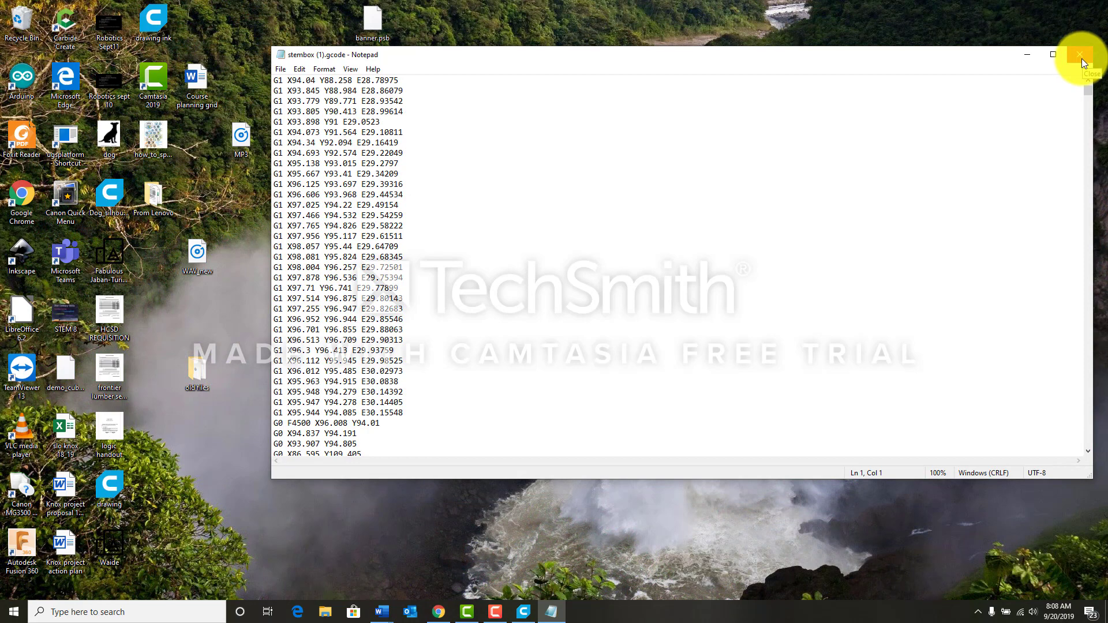
left_click(1080, 54)
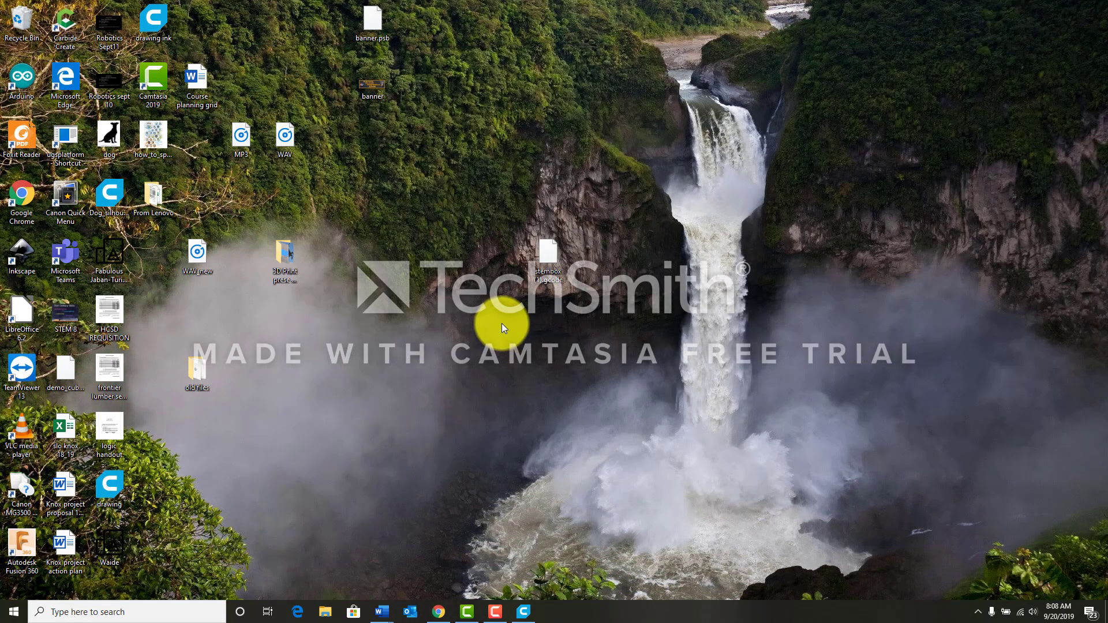